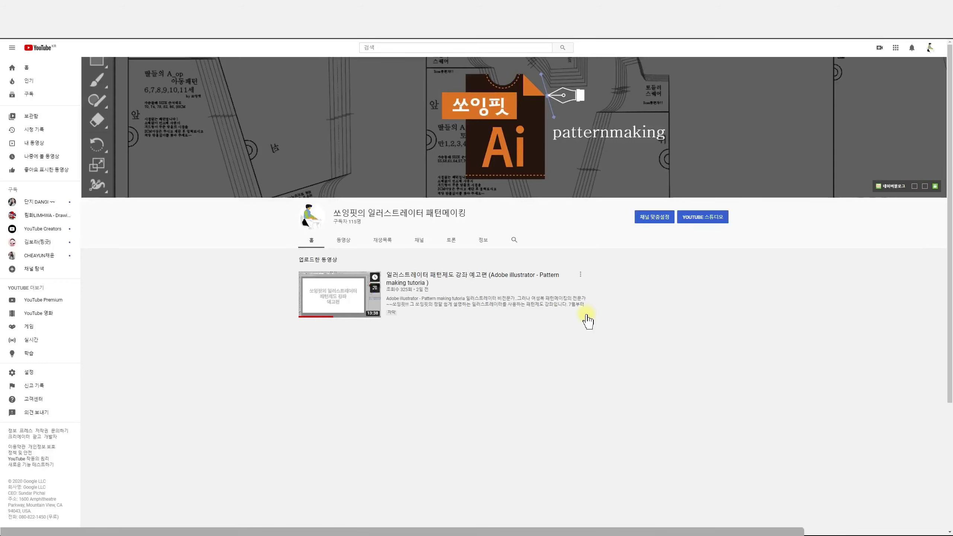
- Open the channel's linked Instagram profile and scroll through its posts
{"action": "left_click", "coordinate": [925, 187]}
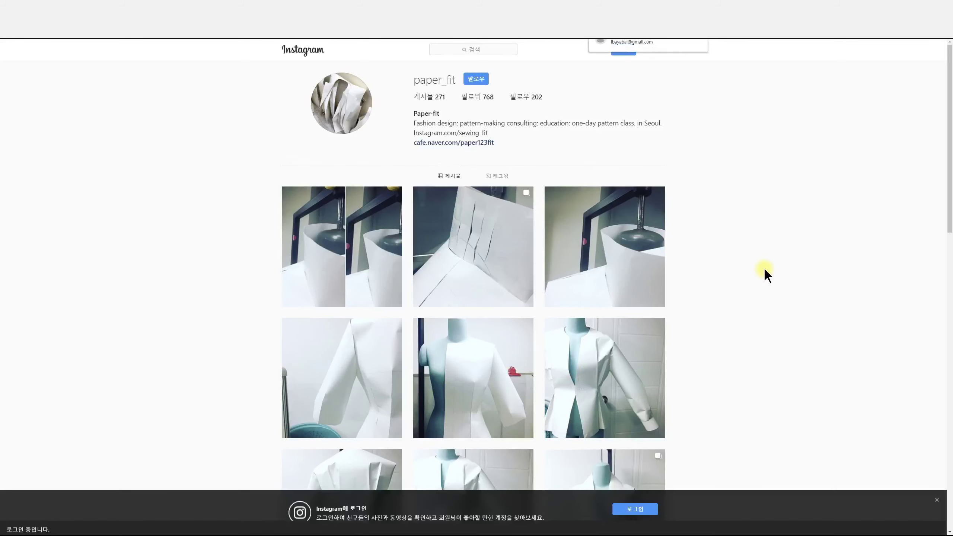
{"action": "scroll", "coordinate": [801, 297], "scroll_direction": "down", "scroll_amount": 1}
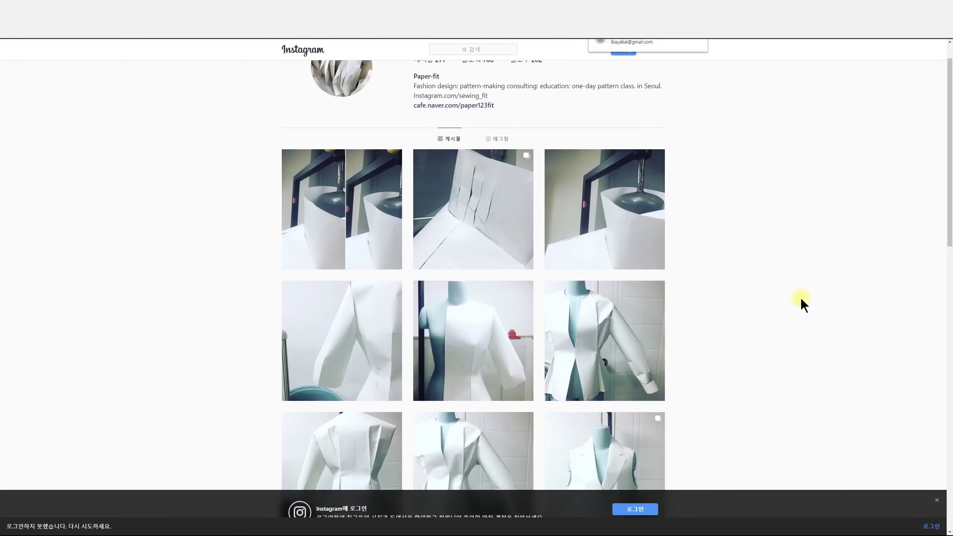
{"action": "scroll", "coordinate": [801, 297], "scroll_direction": "up", "scroll_amount": 1}
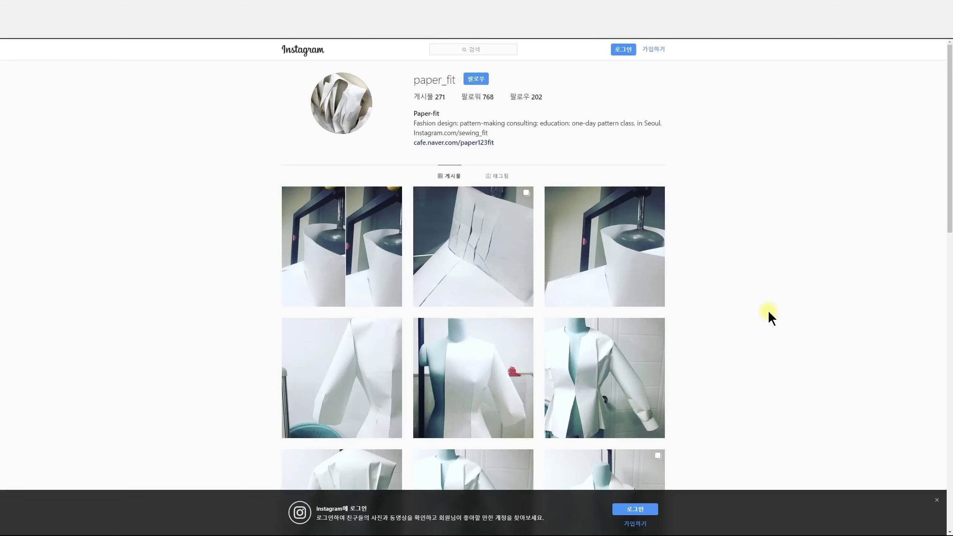
{"action": "scroll", "coordinate": [770, 313], "scroll_direction": "down", "scroll_amount": 1}
{"action": "scroll", "coordinate": [770, 312], "scroll_direction": "down", "scroll_amount": 1}
{"action": "scroll", "coordinate": [770, 313], "scroll_direction": "down", "scroll_amount": 2}
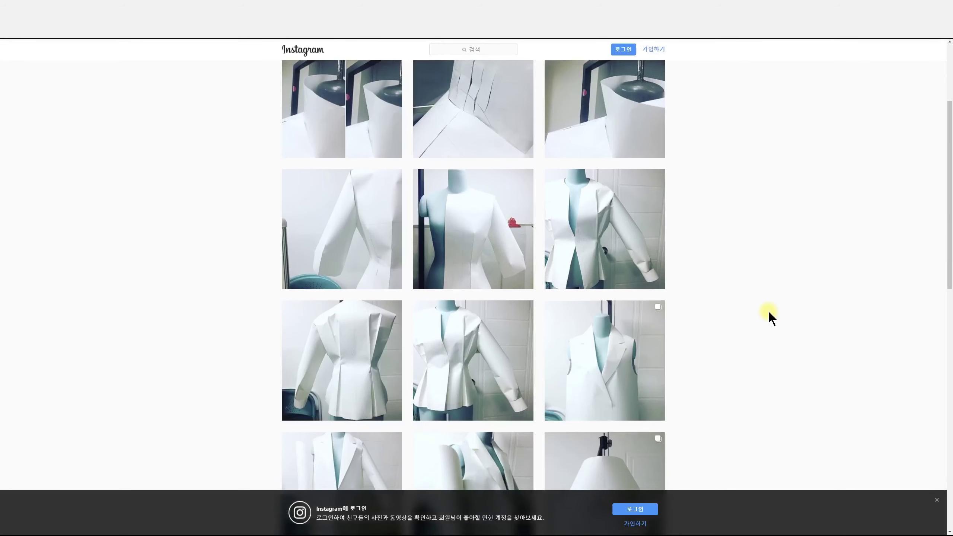
{"action": "scroll", "coordinate": [770, 313], "scroll_direction": "down", "scroll_amount": 2}
{"action": "scroll", "coordinate": [770, 313], "scroll_direction": "down", "scroll_amount": 1}
{"action": "scroll", "coordinate": [770, 313], "scroll_direction": "down", "scroll_amount": 1}
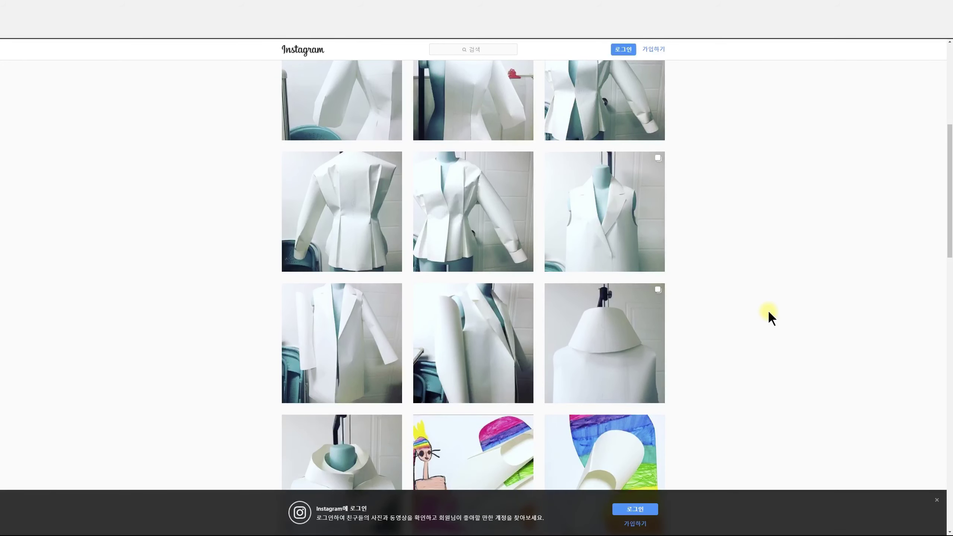
{"action": "scroll", "coordinate": [770, 313], "scroll_direction": "down", "scroll_amount": 2}
{"action": "scroll", "coordinate": [770, 313], "scroll_direction": "down", "scroll_amount": 1}
{"action": "scroll", "coordinate": [770, 313], "scroll_direction": "down", "scroll_amount": 1}
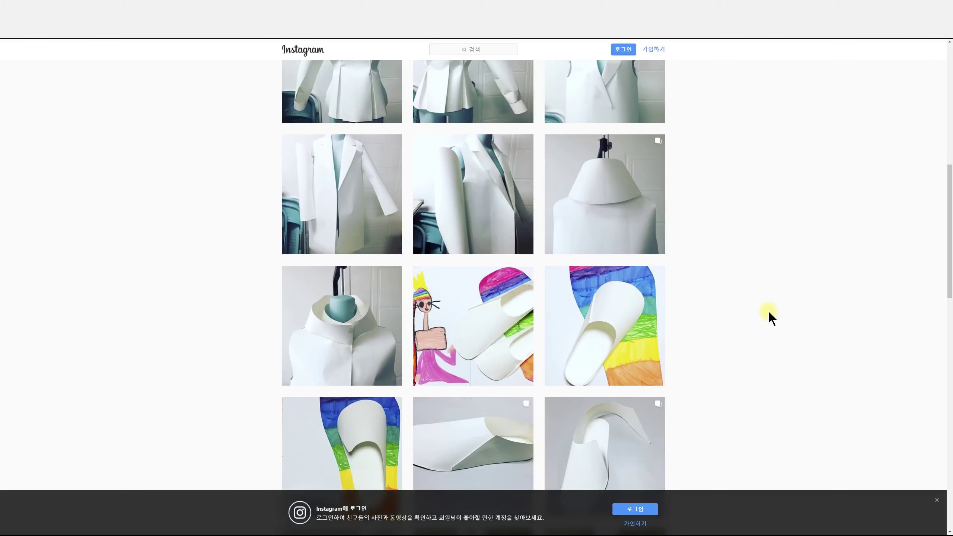
{"action": "scroll", "coordinate": [770, 313], "scroll_direction": "down", "scroll_amount": 2}
- Finish scrolling, then open the Studio dashboard showing 118 subscribers and recent comments
{"action": "scroll", "coordinate": [768, 318], "scroll_direction": "down", "scroll_amount": 1}
{"action": "scroll", "coordinate": [769, 318], "scroll_direction": "down", "scroll_amount": 2}
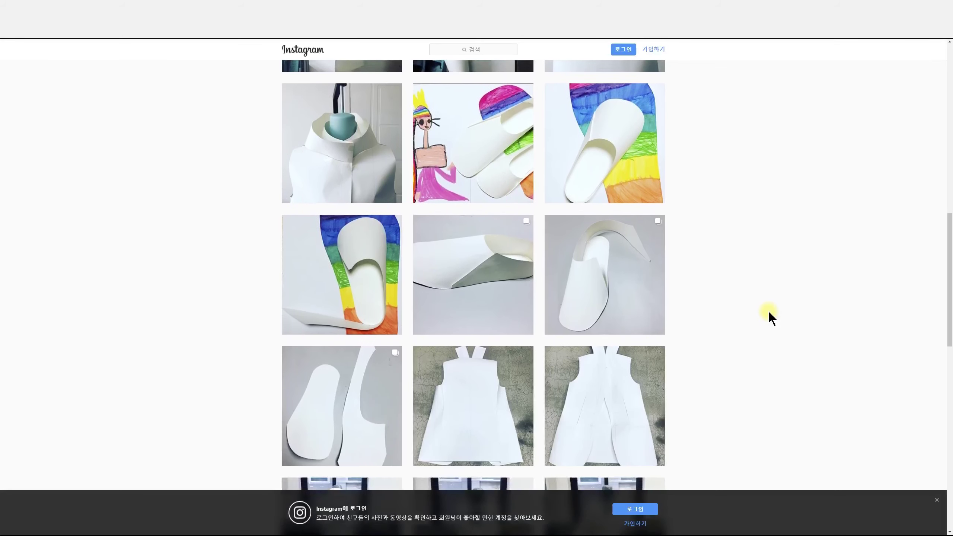
{"action": "scroll", "coordinate": [769, 318], "scroll_direction": "down", "scroll_amount": 2}
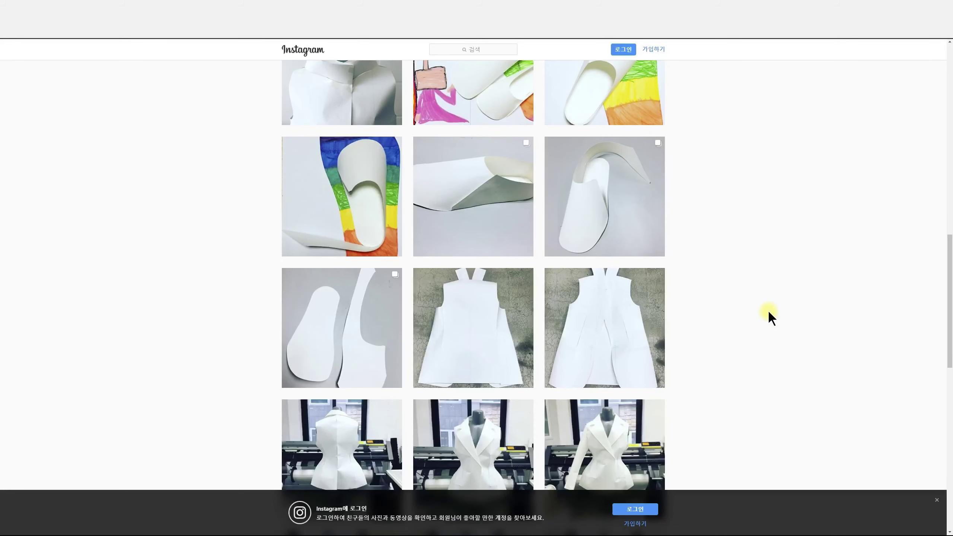
{"action": "scroll", "coordinate": [769, 313], "scroll_direction": "down", "scroll_amount": 3}
{"action": "scroll", "coordinate": [770, 314], "scroll_direction": "down", "scroll_amount": 1}
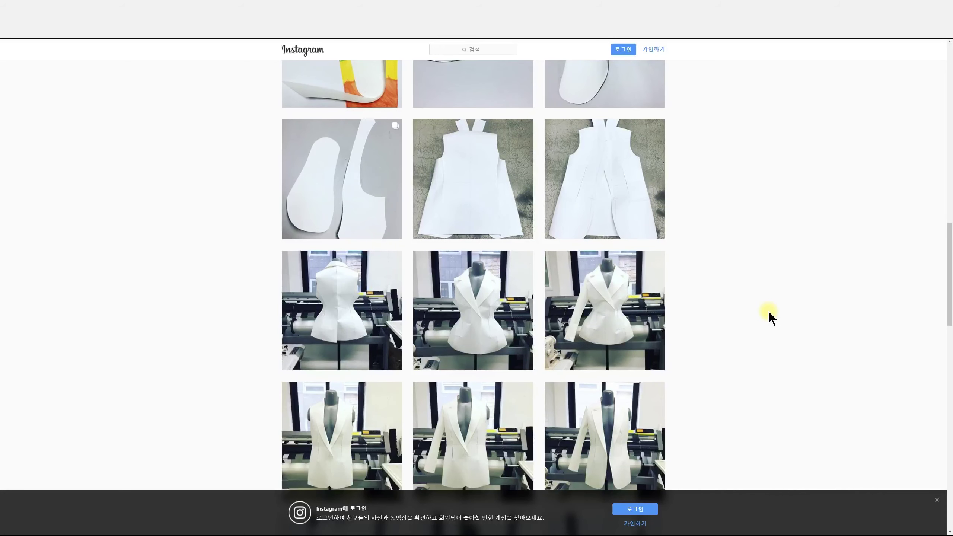
{"action": "scroll", "coordinate": [769, 313], "scroll_direction": "down", "scroll_amount": 2}
{"action": "scroll", "coordinate": [770, 314], "scroll_direction": "down", "scroll_amount": 2}
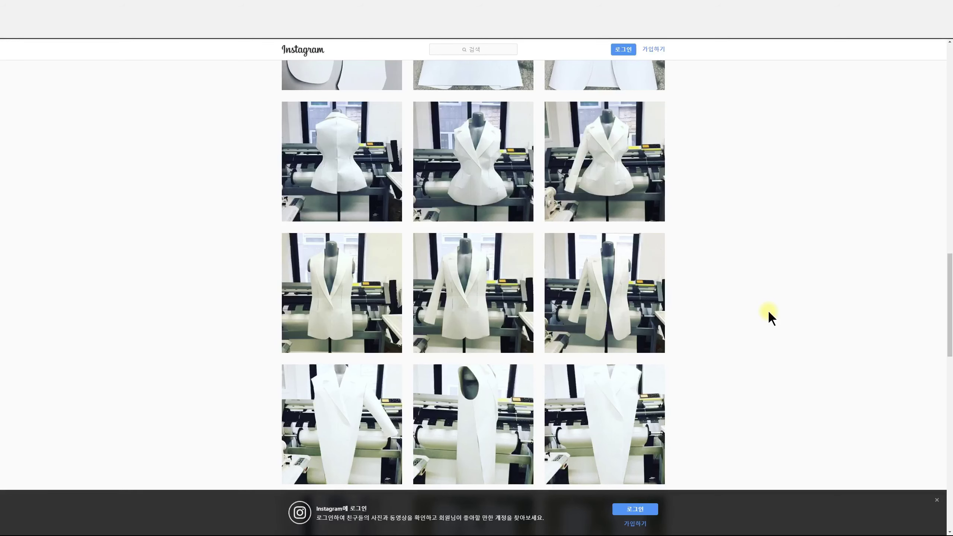
{"action": "scroll", "coordinate": [769, 311], "scroll_direction": "down", "scroll_amount": 3}
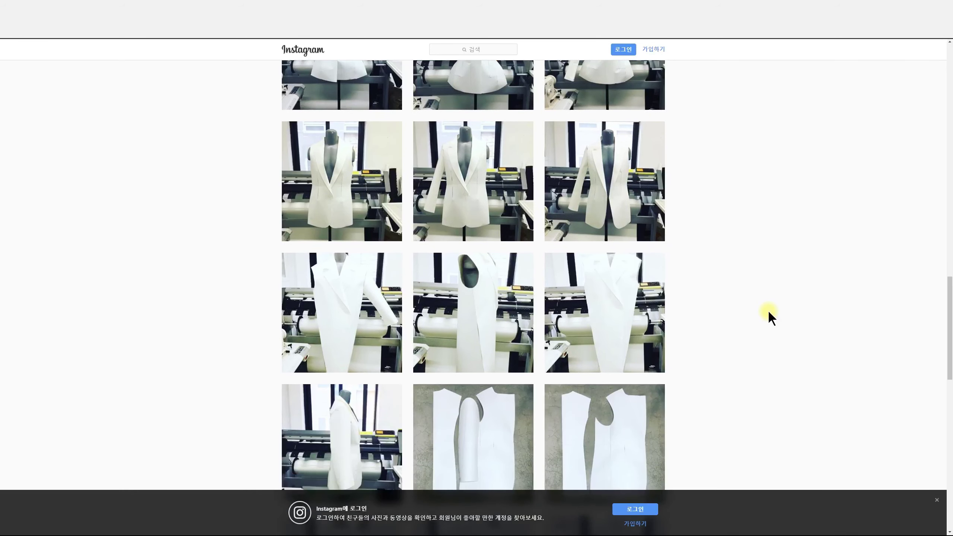
{"action": "scroll", "coordinate": [770, 313], "scroll_direction": "down", "scroll_amount": 1}
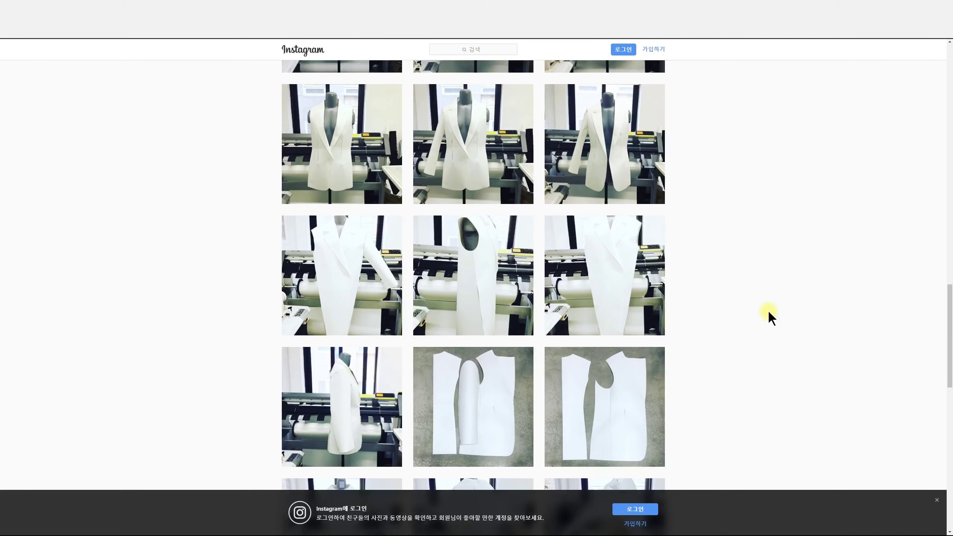
{"action": "scroll", "coordinate": [769, 313], "scroll_direction": "down", "scroll_amount": 2}
{"action": "scroll", "coordinate": [768, 310], "scroll_direction": "down", "scroll_amount": 1}
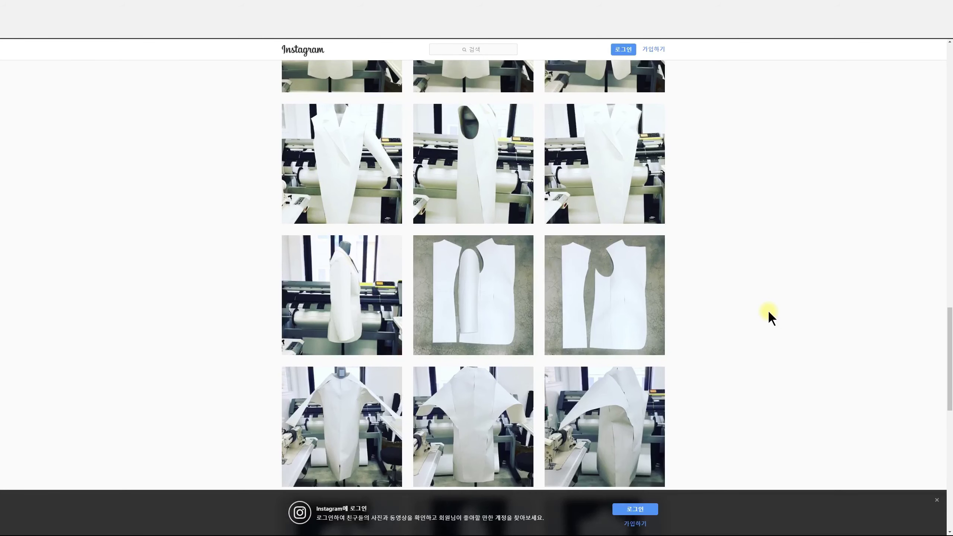
{"action": "scroll", "coordinate": [768, 310], "scroll_direction": "down", "scroll_amount": 2}
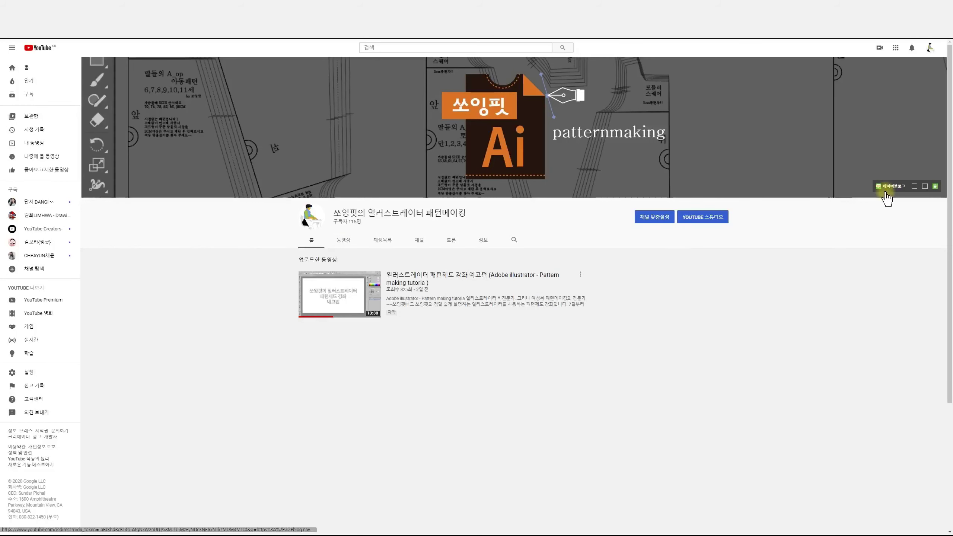
{"action": "left_click", "coordinate": [695, 222]}
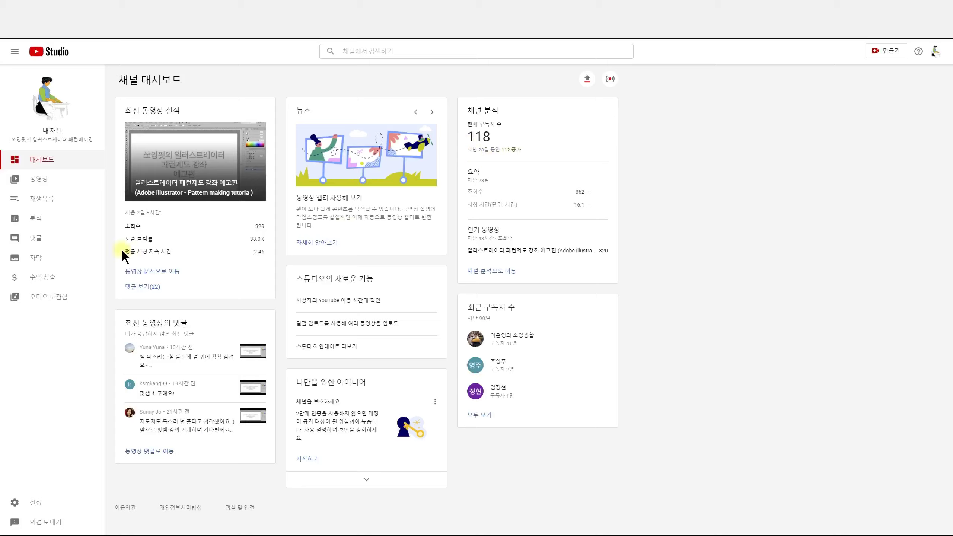
- View the uploaded videos, then the Subtitles page listing the pattern-making video in two languages
{"action": "left_click", "coordinate": [42, 183]}
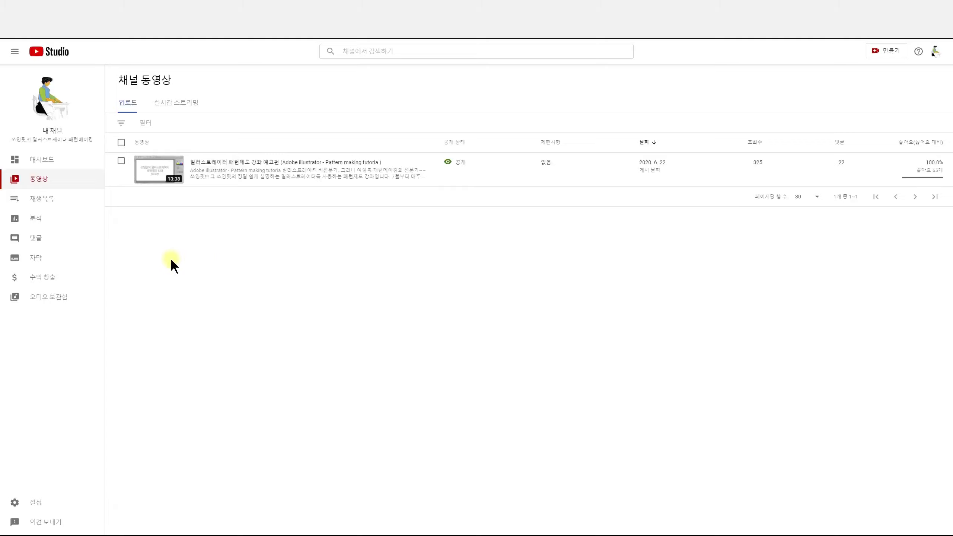
{"action": "left_click", "coordinate": [42, 263]}
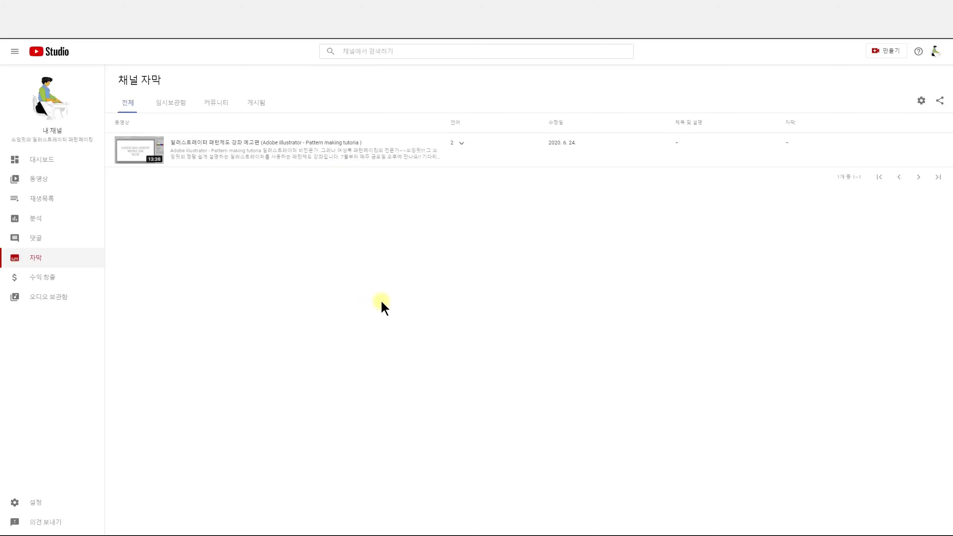
{"action": "left_click", "coordinate": [228, 149]}
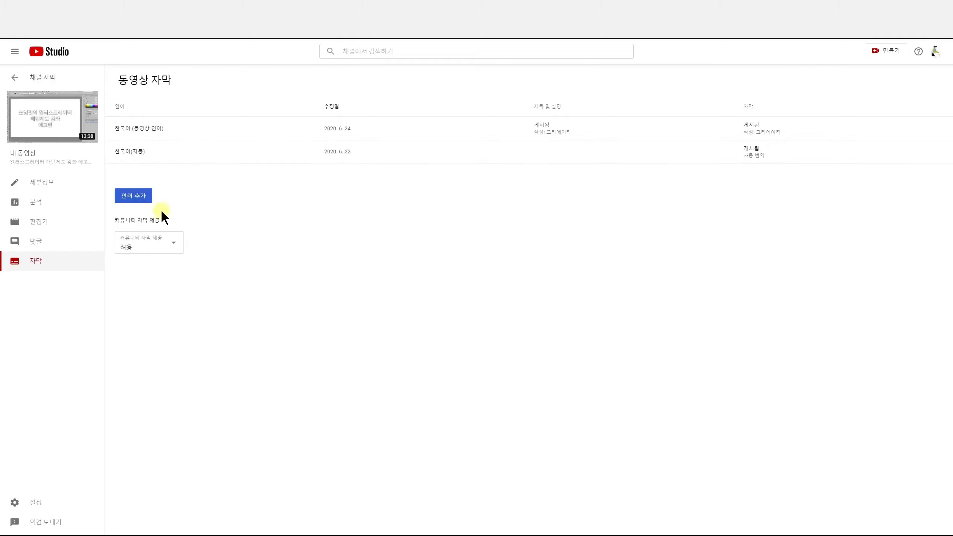
{"action": "left_click", "coordinate": [142, 197]}
{"action": "left_click", "coordinate": [143, 199]}
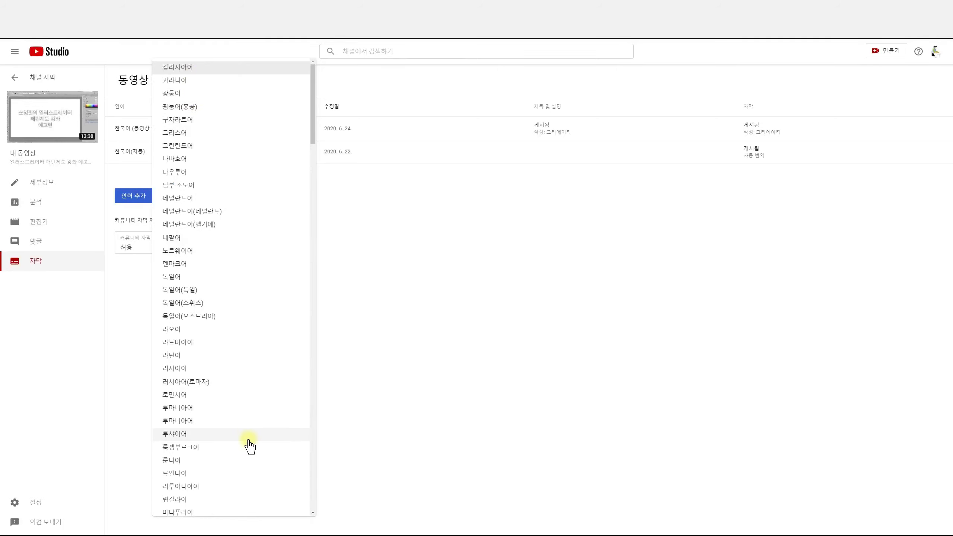
{"action": "left_click", "coordinate": [464, 328]}
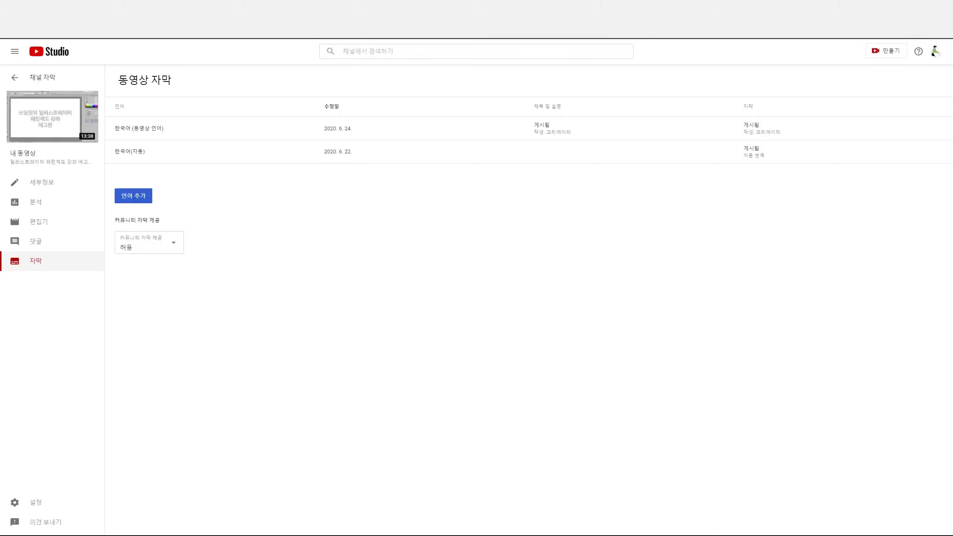
{"action": "left_click", "coordinate": [15, 77]}
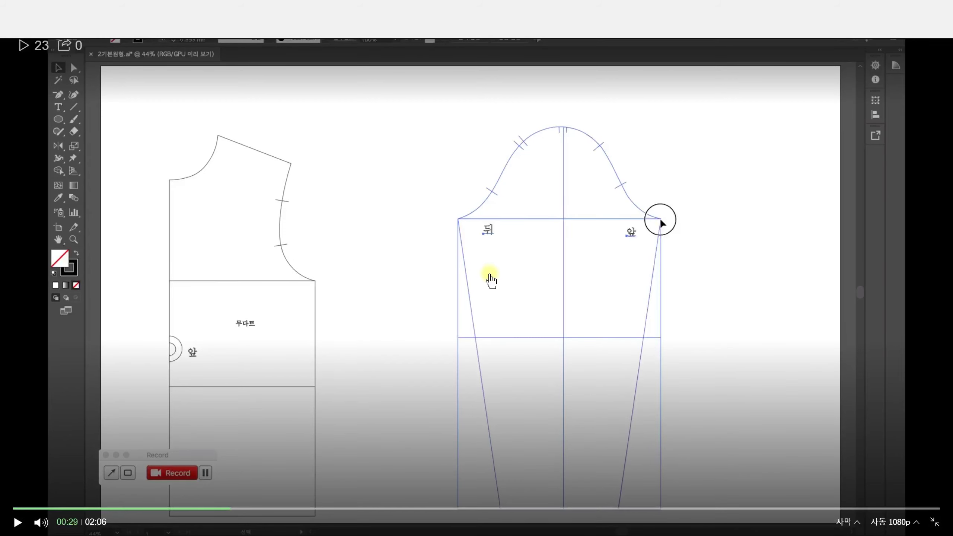
- Play the demo until the sleeve-cap curve is selected with its anchor points shown
{"action": "left_click", "coordinate": [437, 287]}
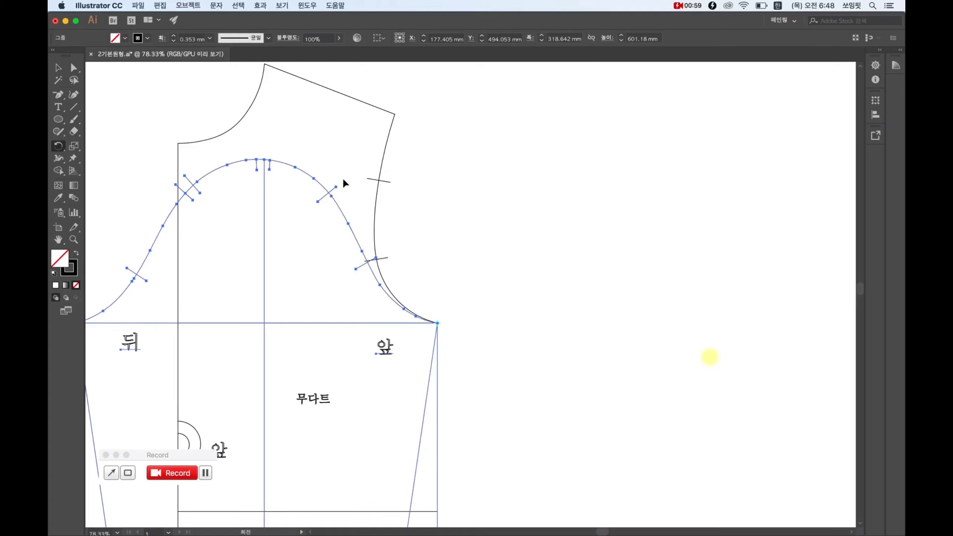
- Rotate the sleeve pattern a few degrees about its front underarm point
{"action": "left_click_drag", "start_coordinate": [345, 183], "coordinate": [342, 178]}
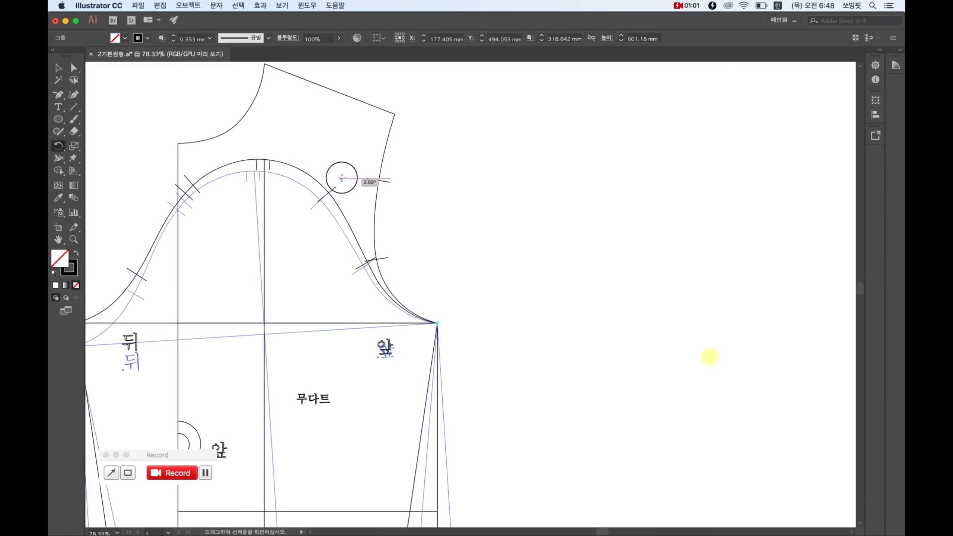
{"action": "left_click_drag", "start_coordinate": [342, 178], "coordinate": [356, 169]}
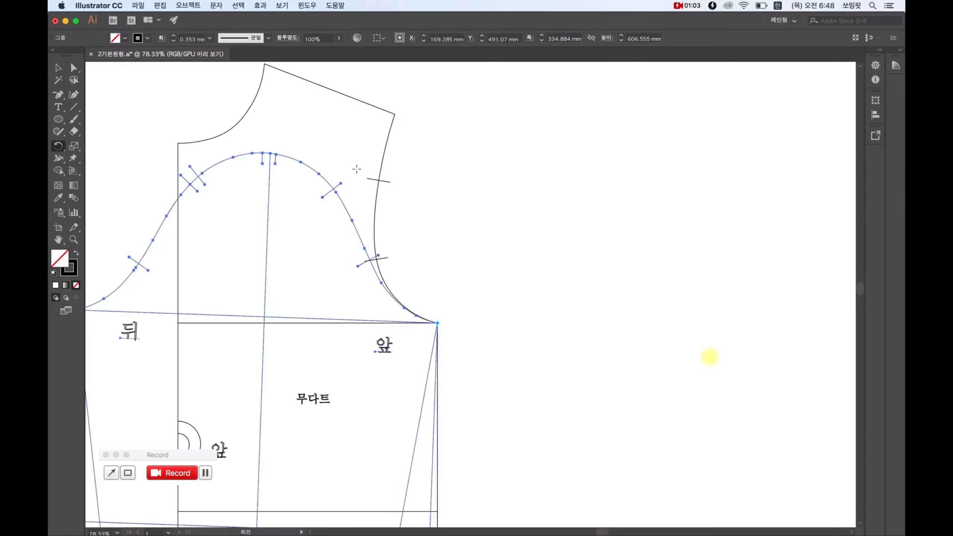